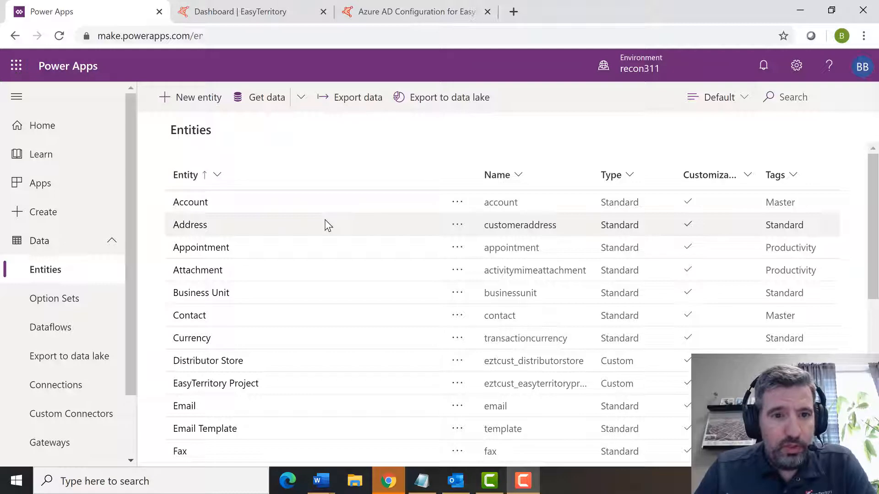
Open the Account entity's "Accounts from CDS for Texas" view and review its columns through CY 2018 Revenue
left_click(218, 204)
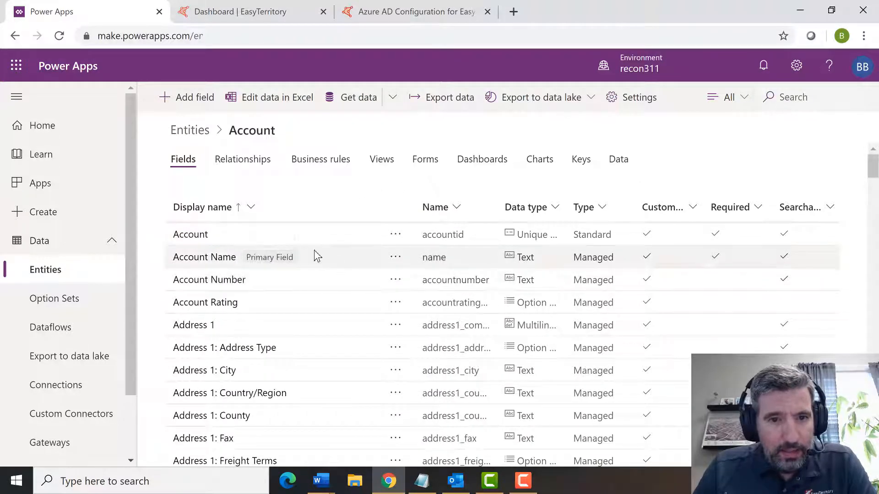
left_click(386, 163)
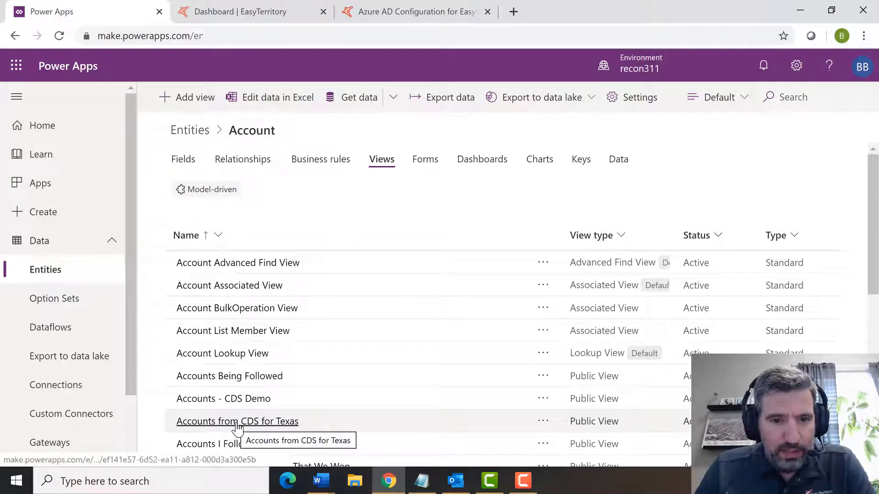
left_click(238, 422)
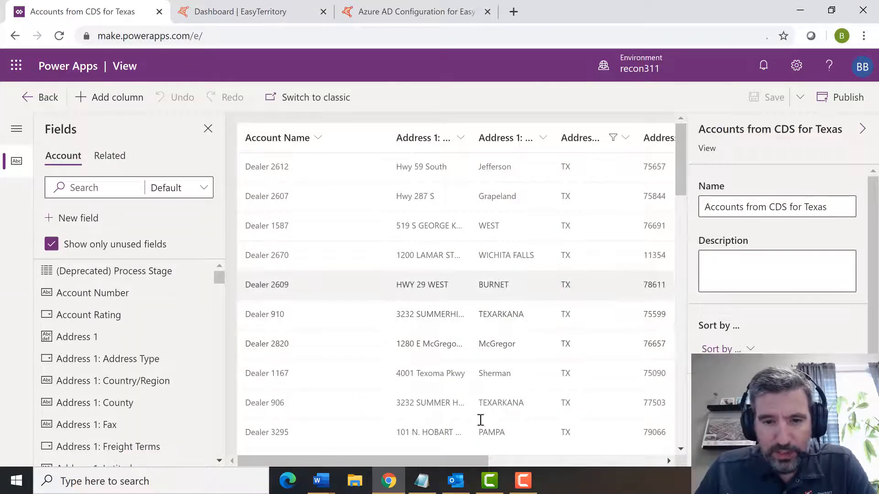
left_click_drag(467, 460, 525, 464)
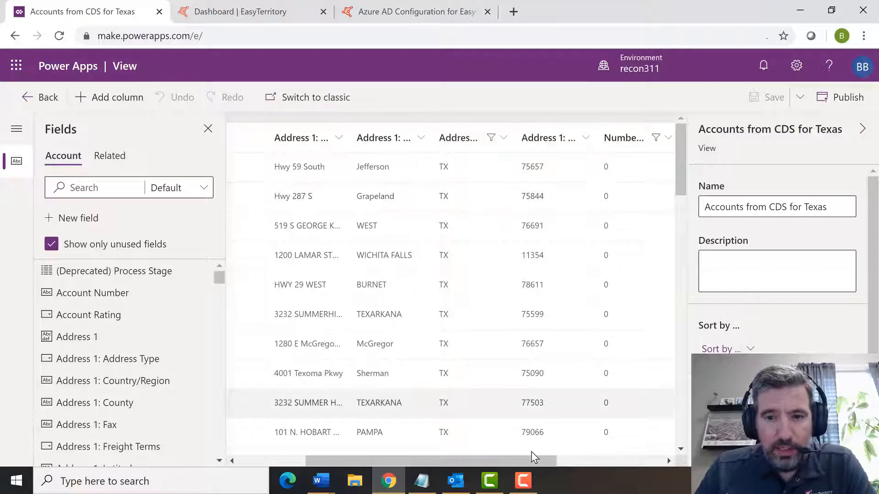
left_click_drag(514, 463, 602, 461)
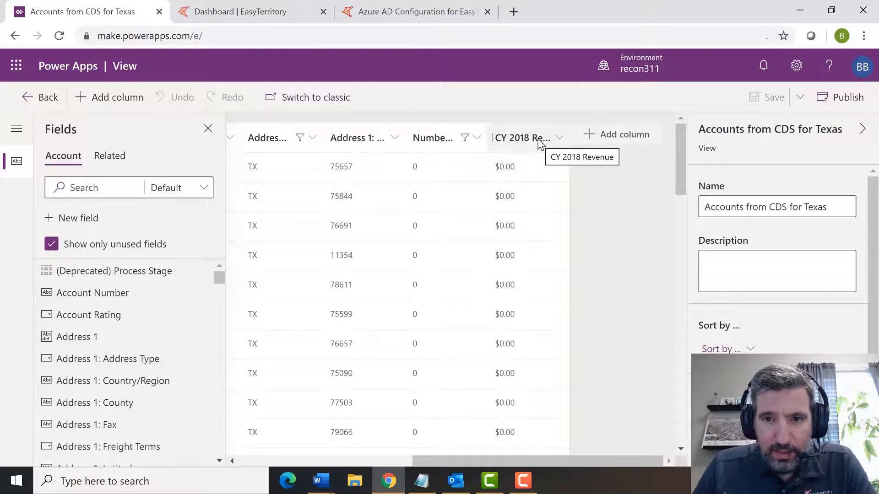
left_click_drag(614, 461, 364, 435)
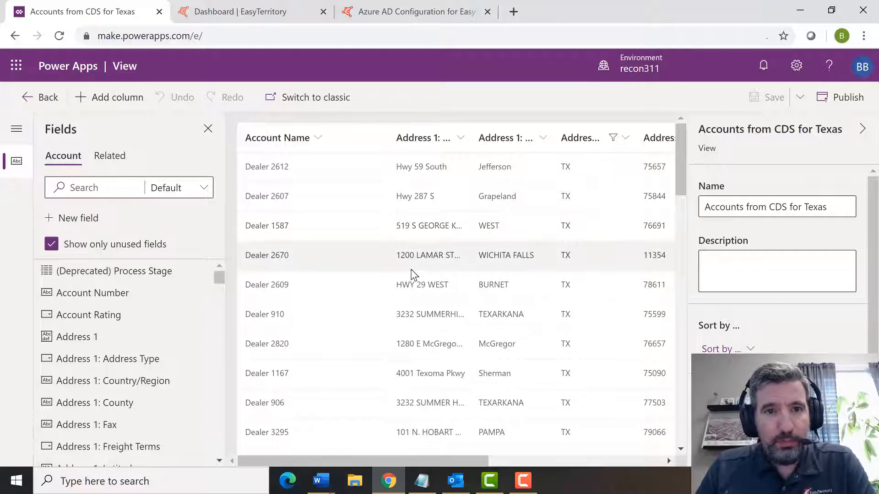
Look over the EasyTerritory administrator documentation on Azure AD configuration, including its advantages, prerequisites and first setup steps
left_click(268, 18)
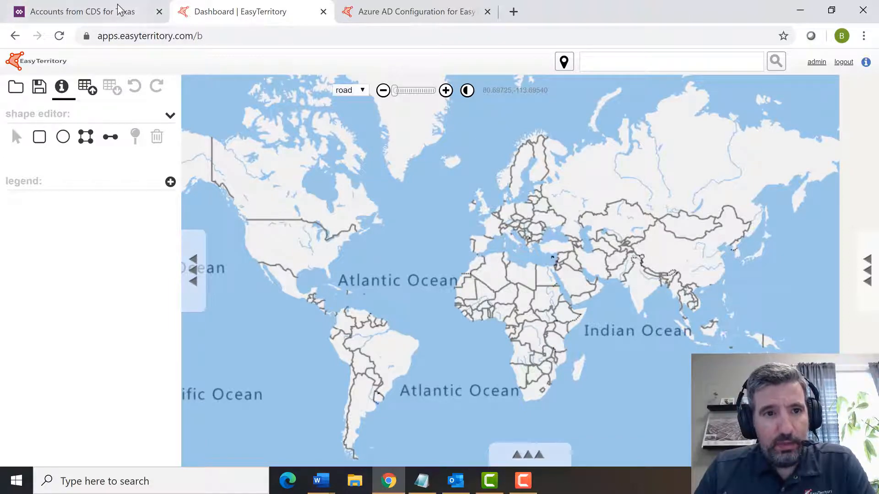
left_click(395, 21)
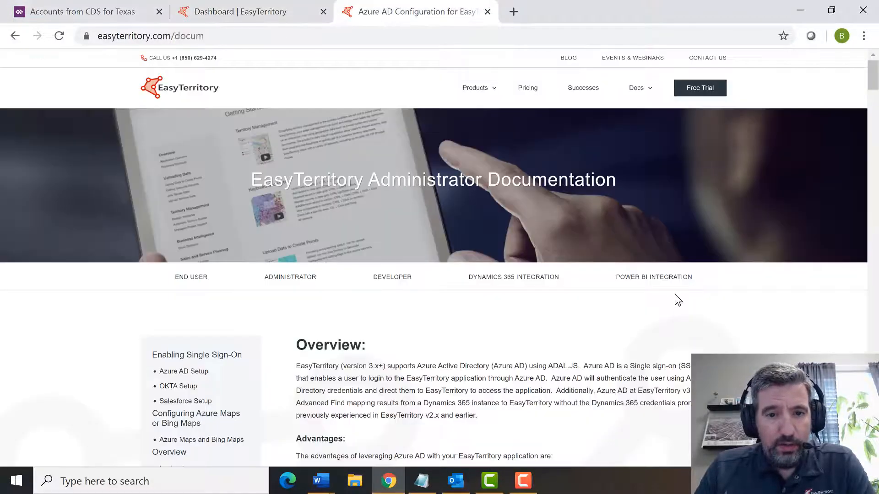
scroll(675, 297, "down", 6)
scroll(677, 300, "down", 2)
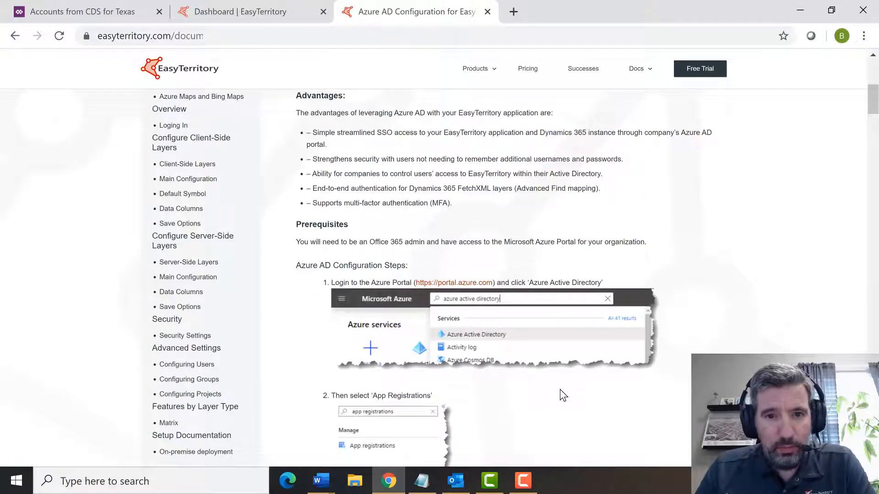
scroll(567, 387, "up", 6)
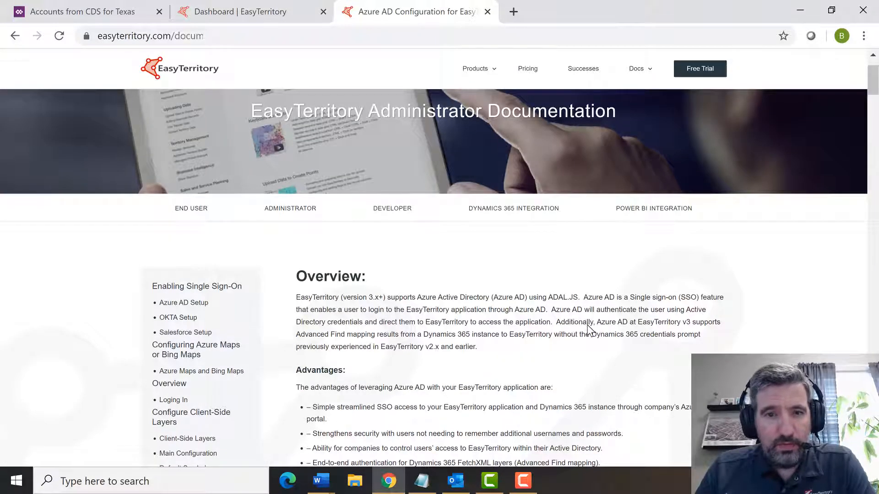
scroll(589, 328, "up", 2)
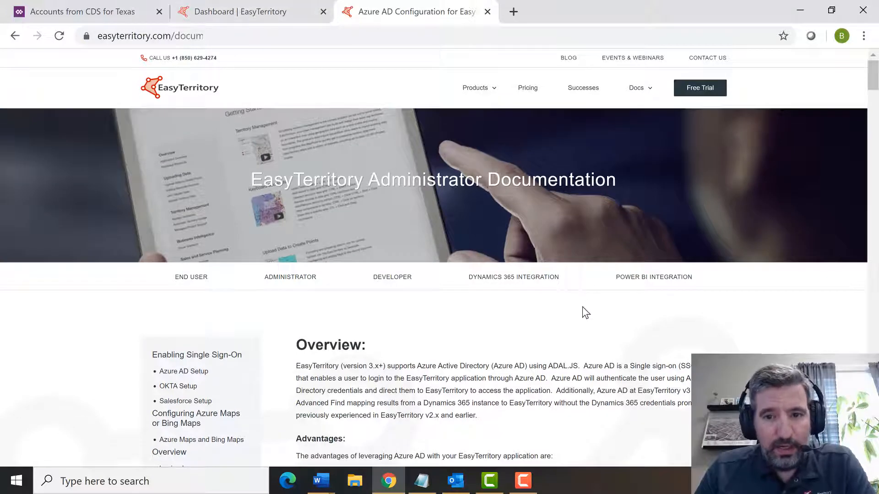
In the EasyTerritory dashboard, start a point upload from Dynamics 365 using the "Accounts from CDS for Texas" view
left_click(284, 20)
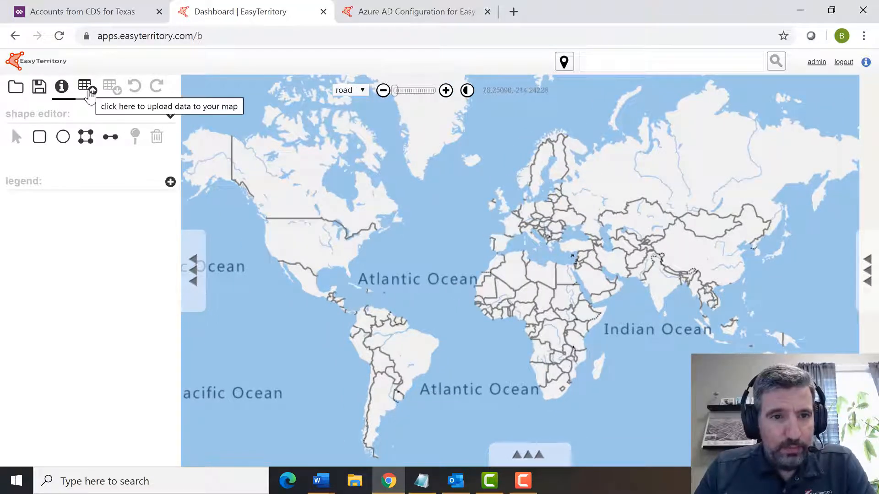
left_click(89, 89)
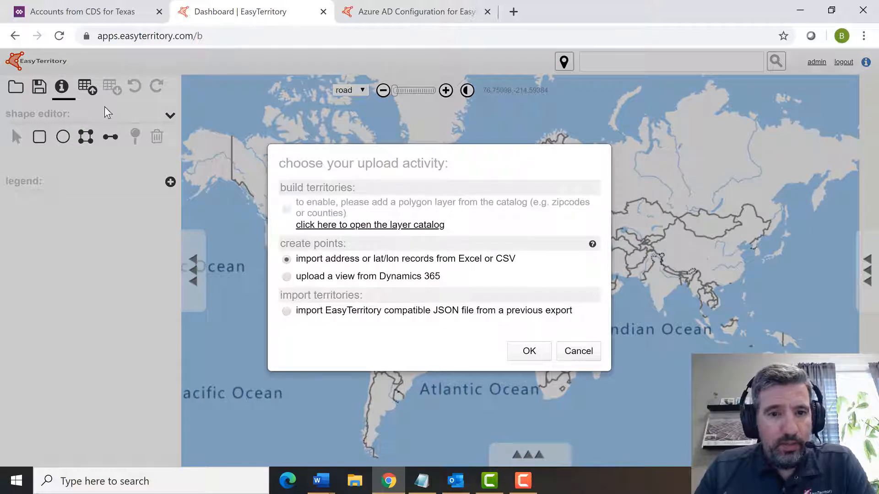
left_click(287, 277)
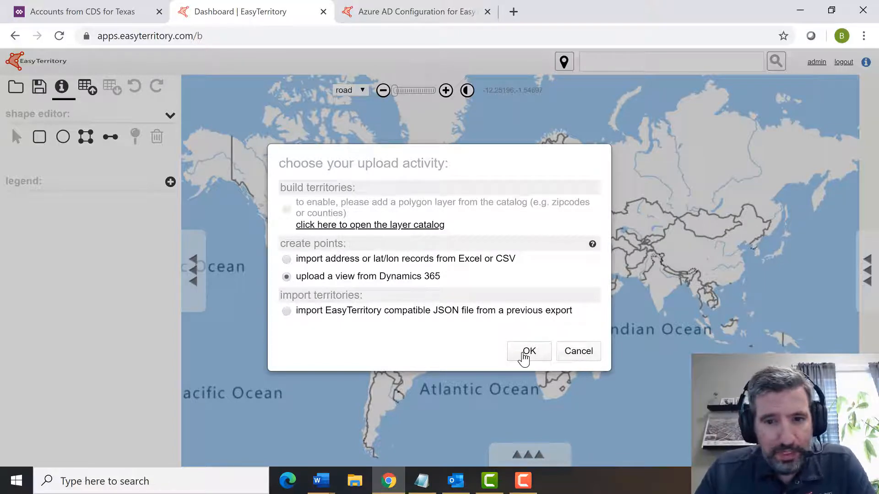
left_click(526, 353)
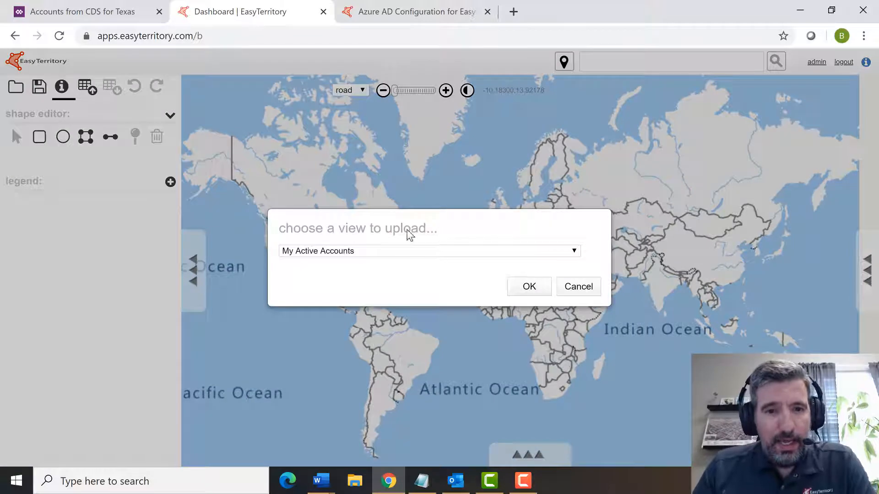
left_click(399, 252)
scroll(440, 236, "down", 1)
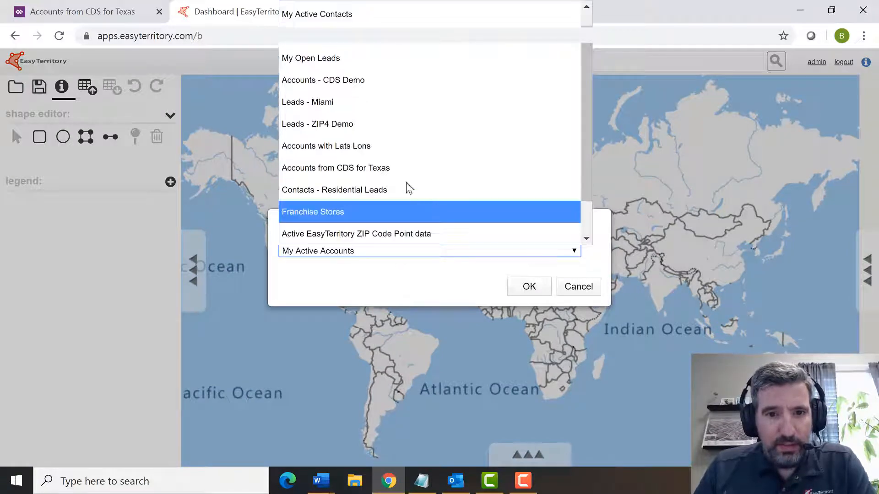
left_click(331, 170)
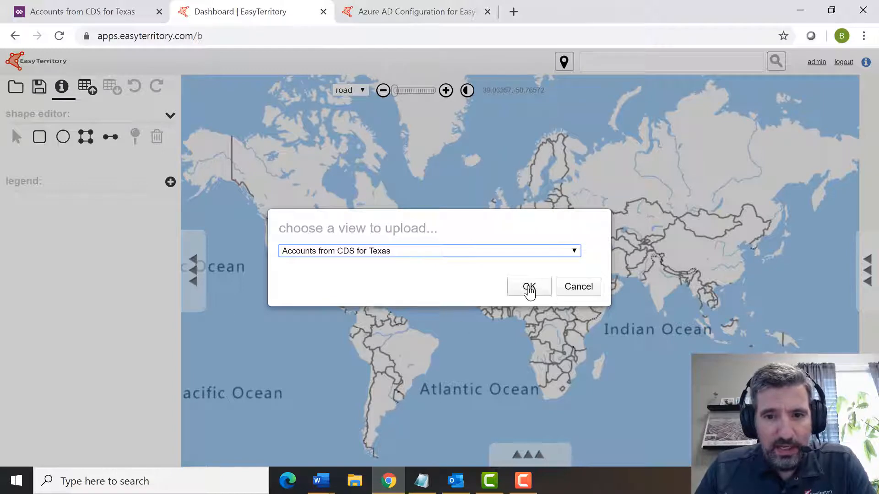
left_click(528, 287)
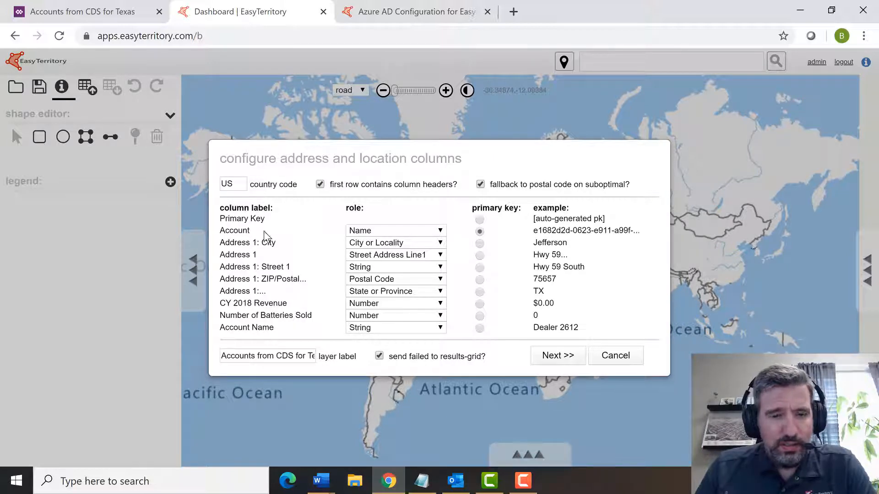
Assign the String role to Address 1 and Street Address Line1 to Address 1: Street 1, and create the point layer
left_click(395, 256)
key("Up")
key("Up")
key("Up")
key("Up")
key("Up")
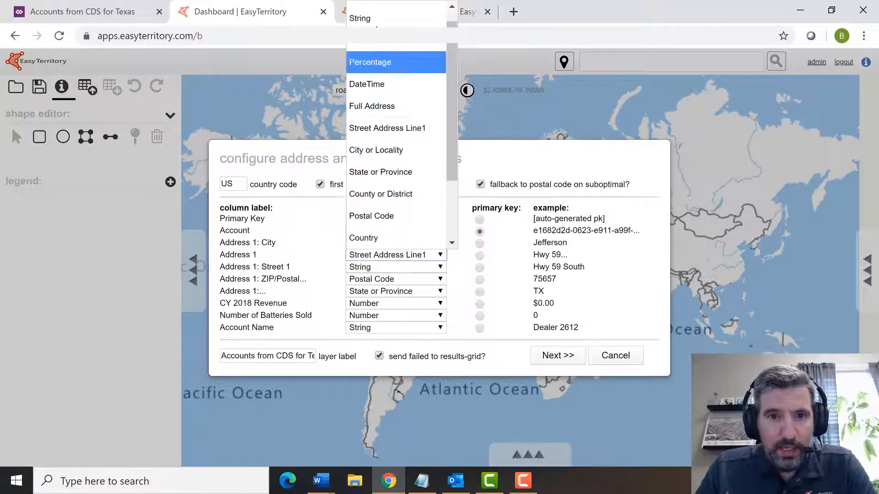
key("Return")
left_click(369, 269)
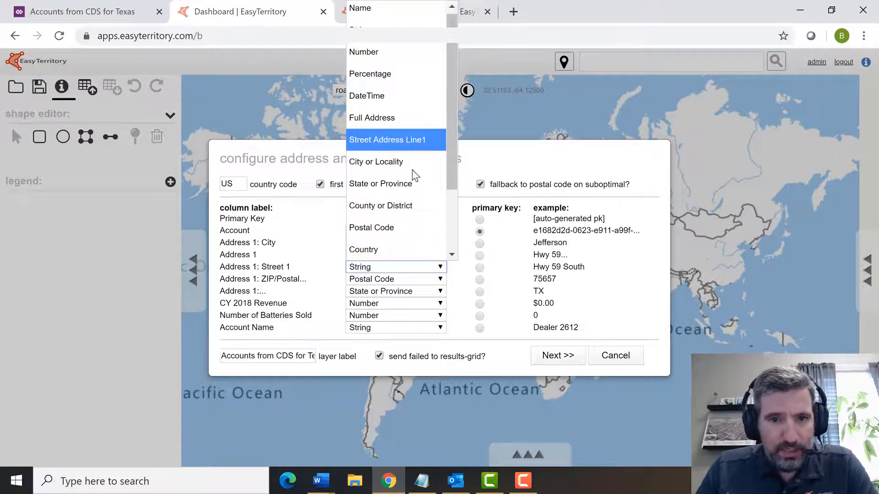
left_click(369, 145)
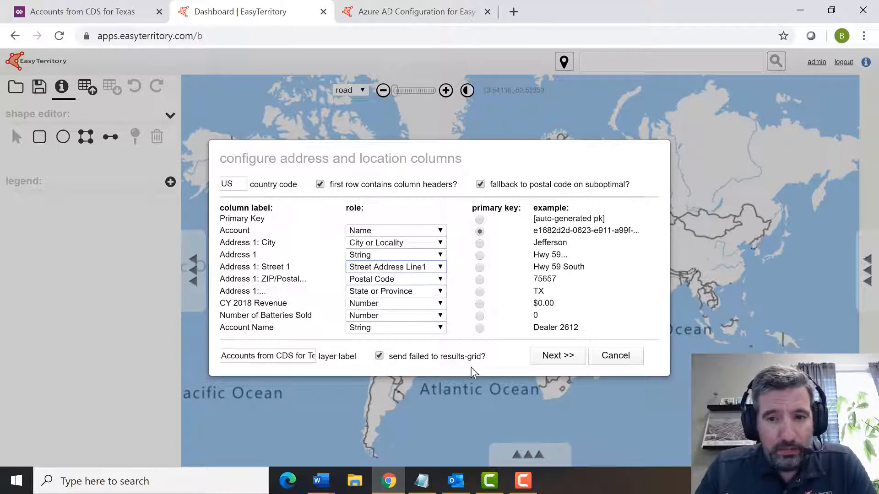
left_click(558, 357)
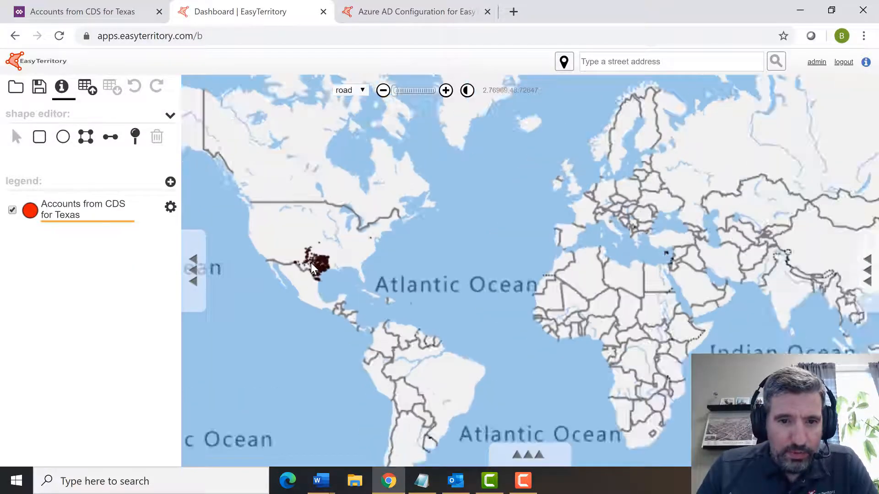
Examine an account point near Denton on the map, checking its CY 2018 Revenue and Number of Batteries Sold
scroll(531, 183, "up", 3)
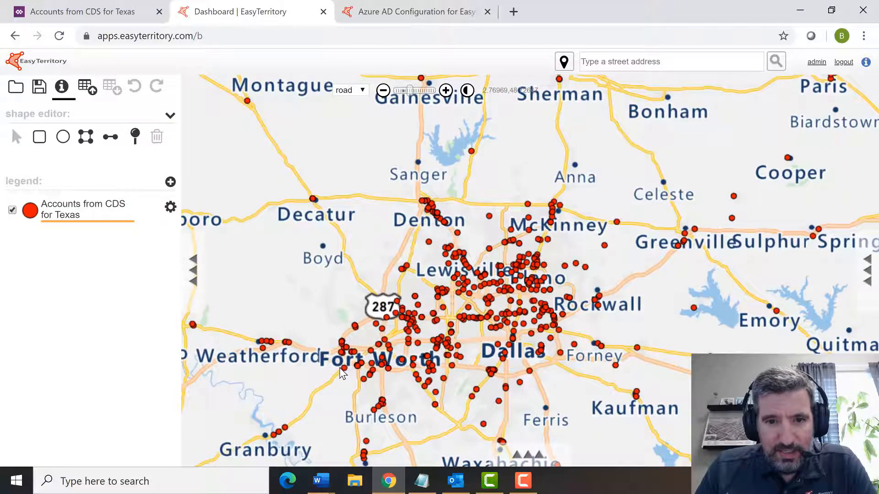
left_click_drag(338, 366, 346, 339)
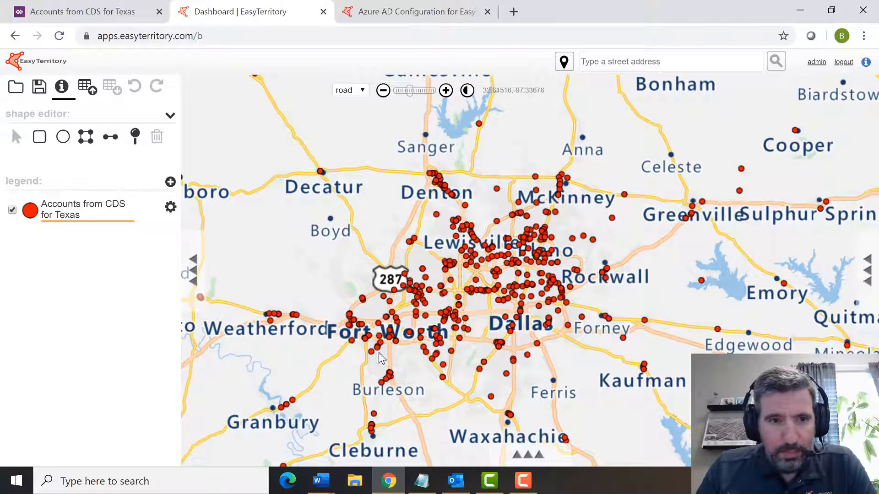
left_click(437, 215)
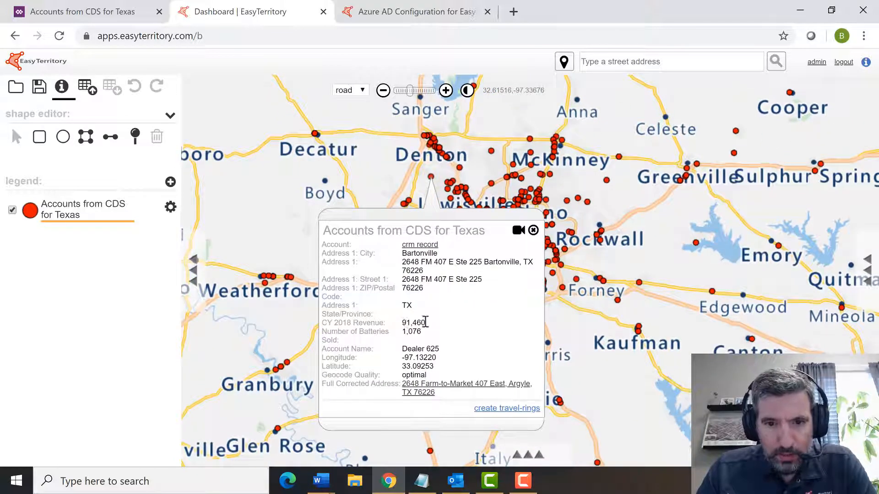
double_click(424, 323)
left_click(420, 333)
double_click(420, 332)
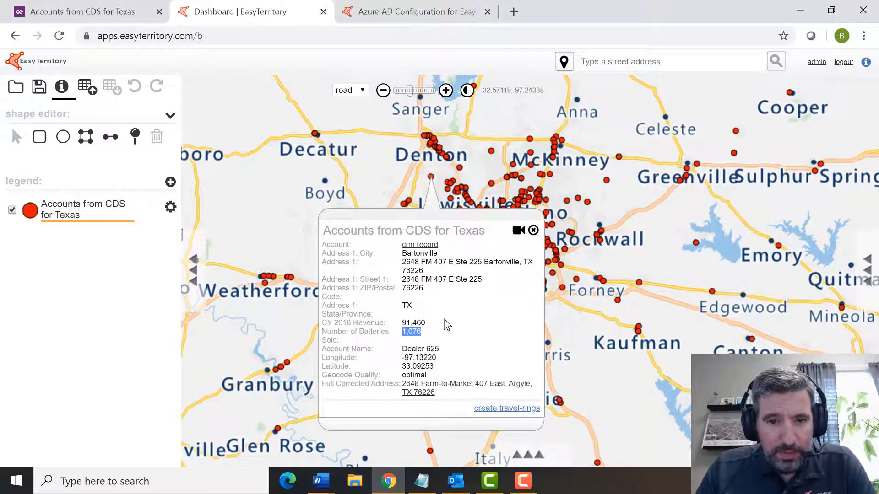
left_click(534, 230)
Classify the Texas accounts layer by Number of Batteries Sold, using five quantile classes with gradient colors
left_click(170, 207)
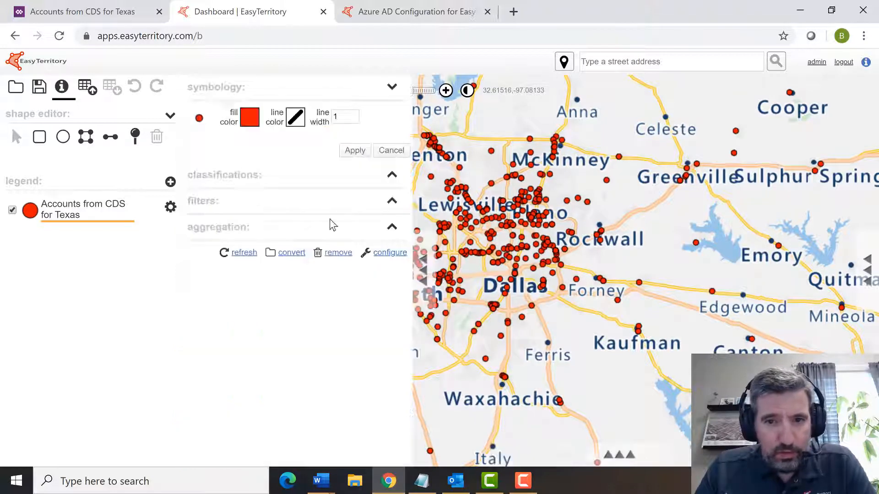
left_click(391, 175)
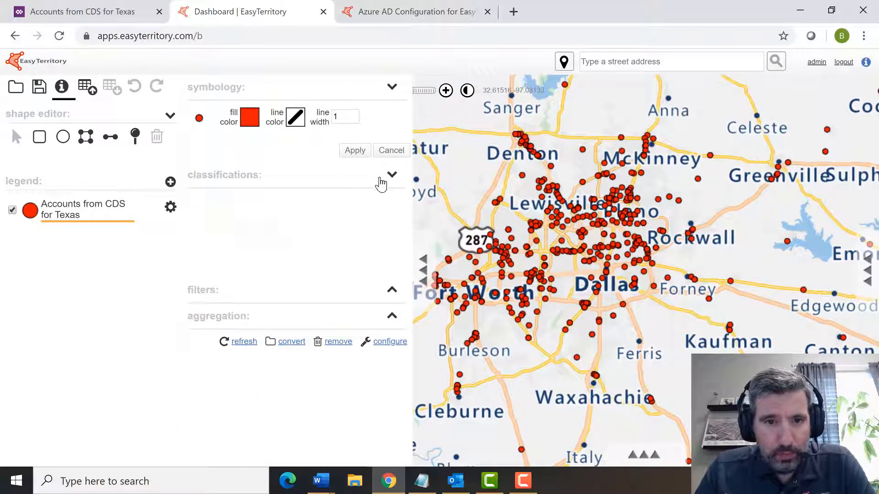
left_click(332, 201)
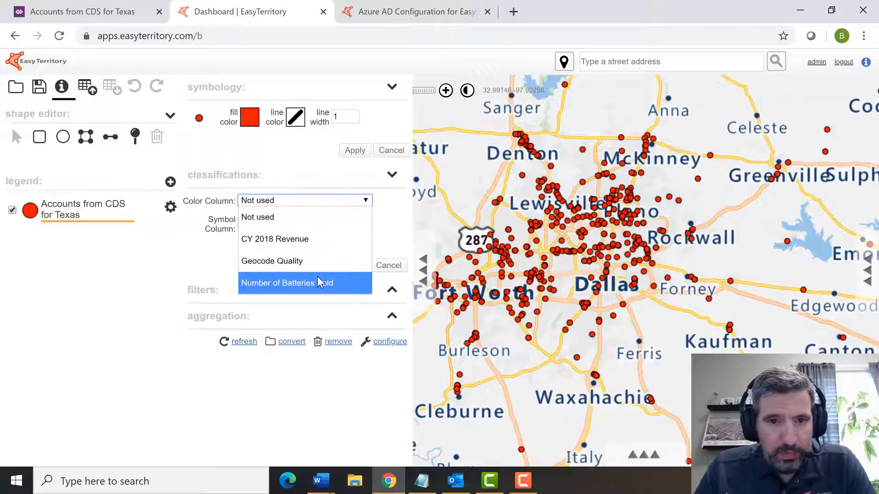
left_click(317, 281)
left_click(321, 217)
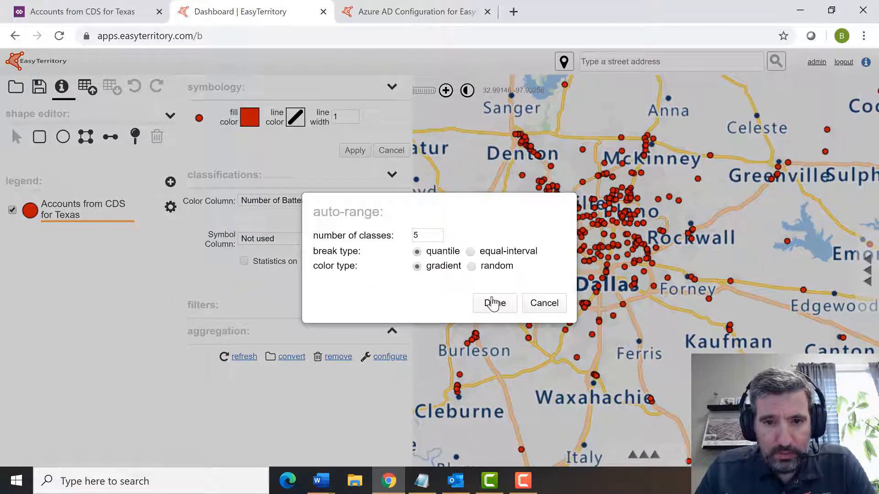
left_click(492, 309)
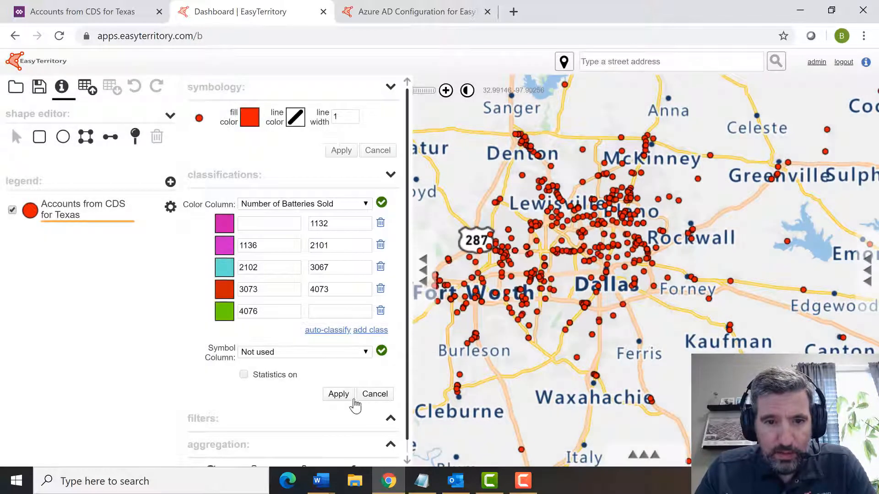
left_click(343, 395)
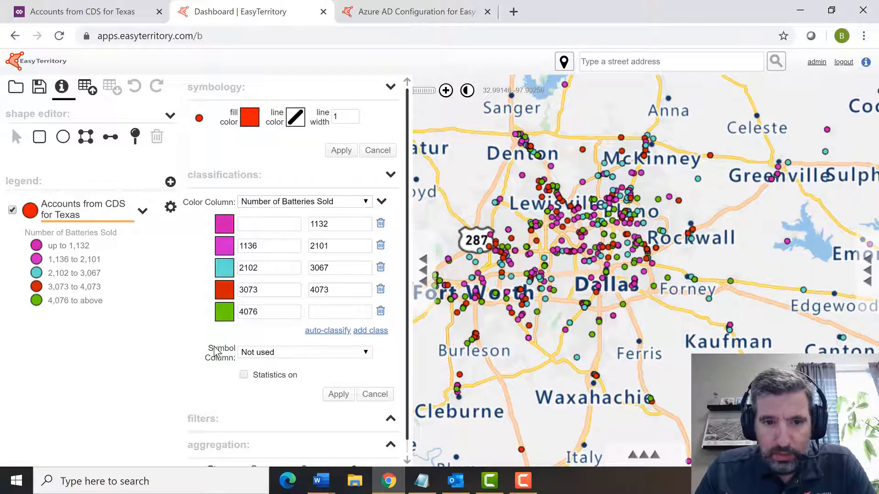
Hide all Number of Batteries Sold classes in the legend except "4,076 to above"
left_click_drag(534, 220, 563, 221)
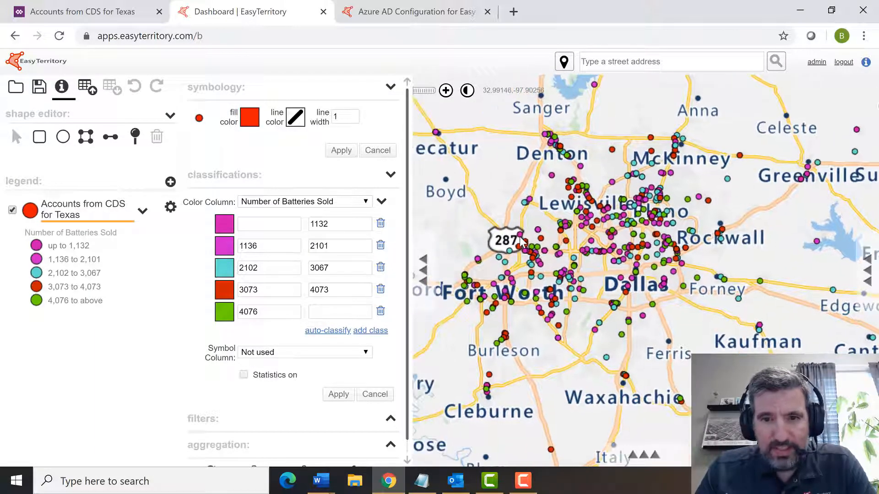
left_click(68, 234)
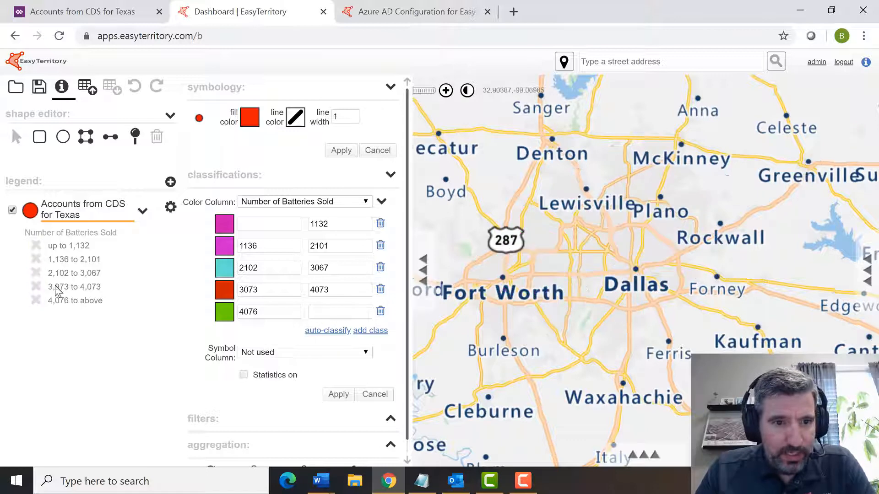
left_click(37, 300)
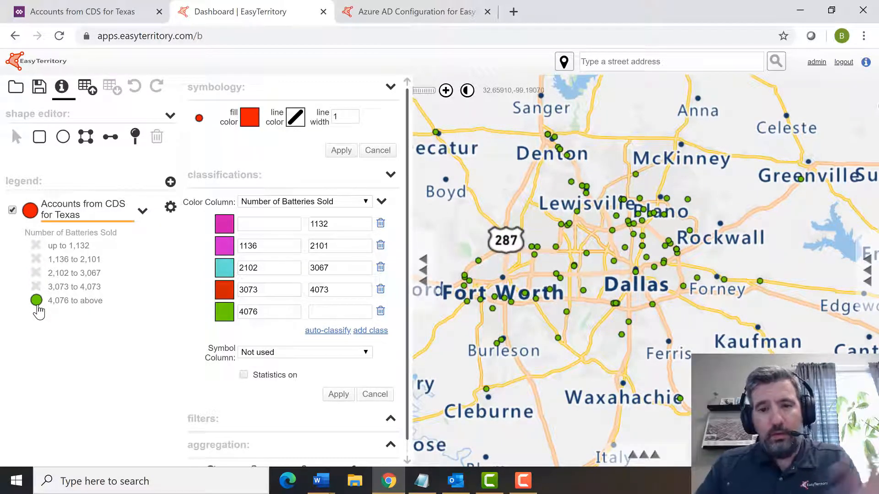
Show all Number of Batteries Sold classes again and classify the point symbols by CY 2018 Revenue, using five quantile classes
left_click(326, 350)
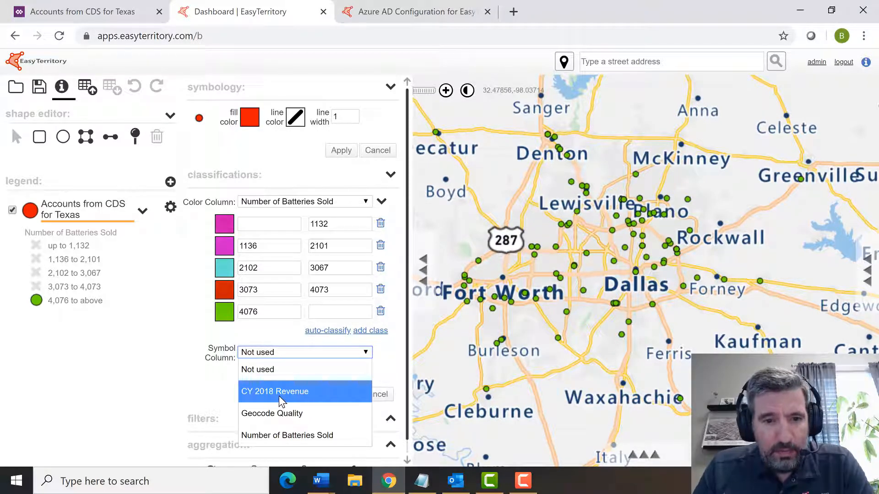
left_click(278, 397)
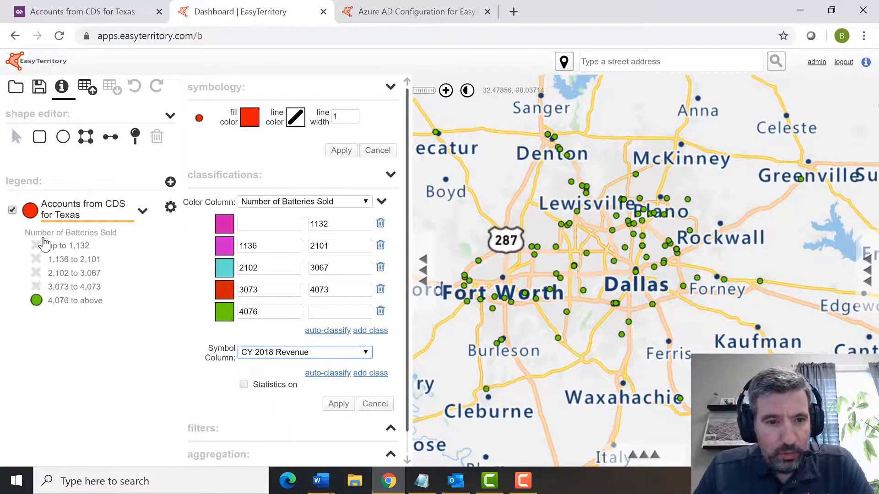
left_click(322, 373)
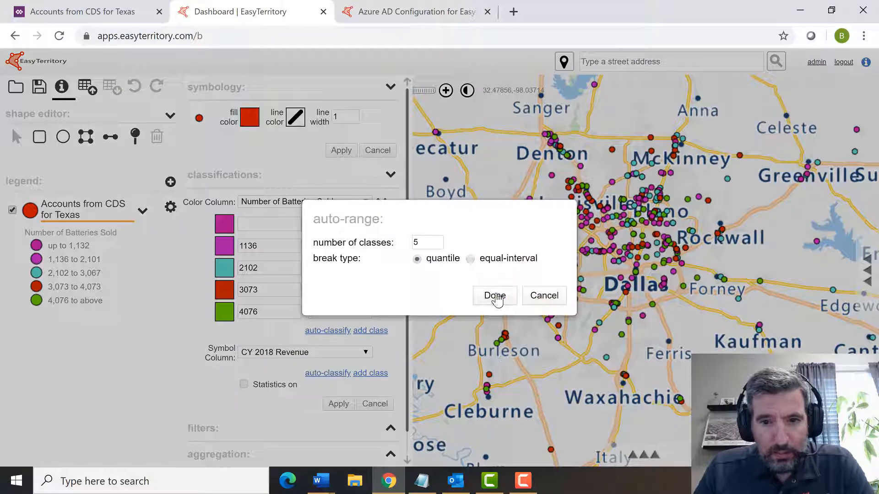
left_click(495, 298)
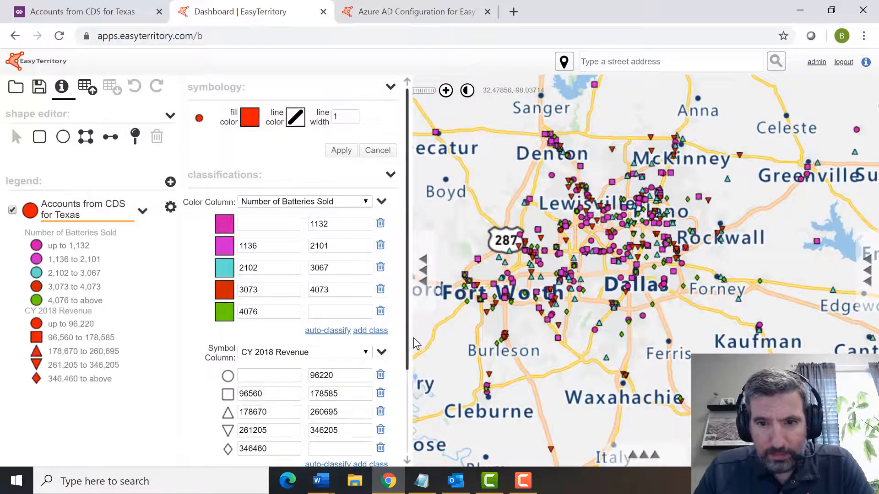
Isolate the "346,460 to above" CY 2018 Revenue class around Fort Worth and Dallas, and restore all revenue classes
left_click_drag(499, 312, 490, 301)
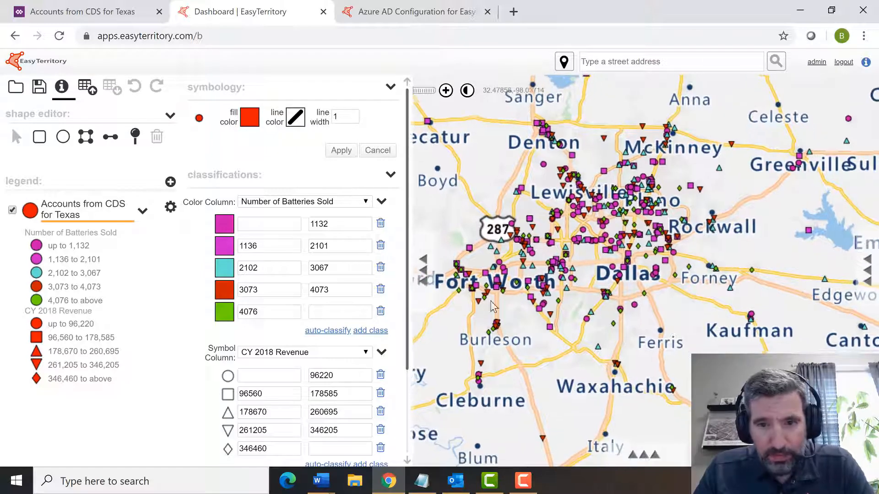
scroll(492, 306, "up", 3)
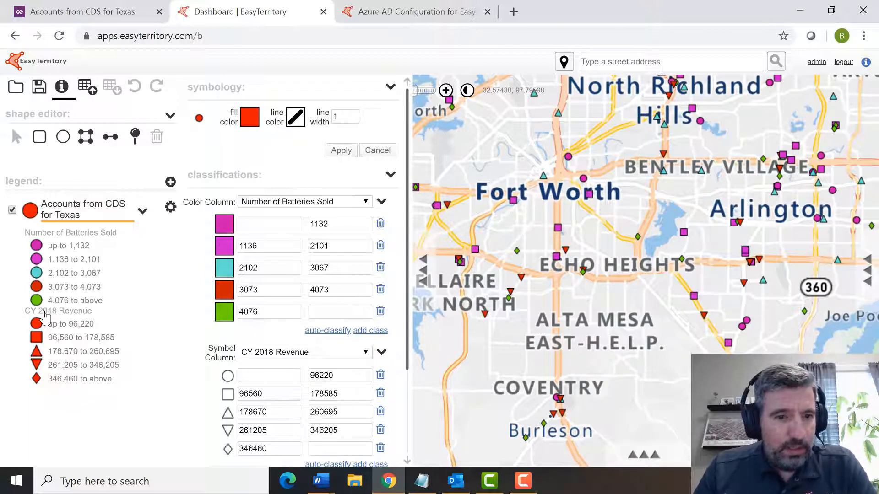
left_click(32, 379, "ctrl")
left_click(33, 380)
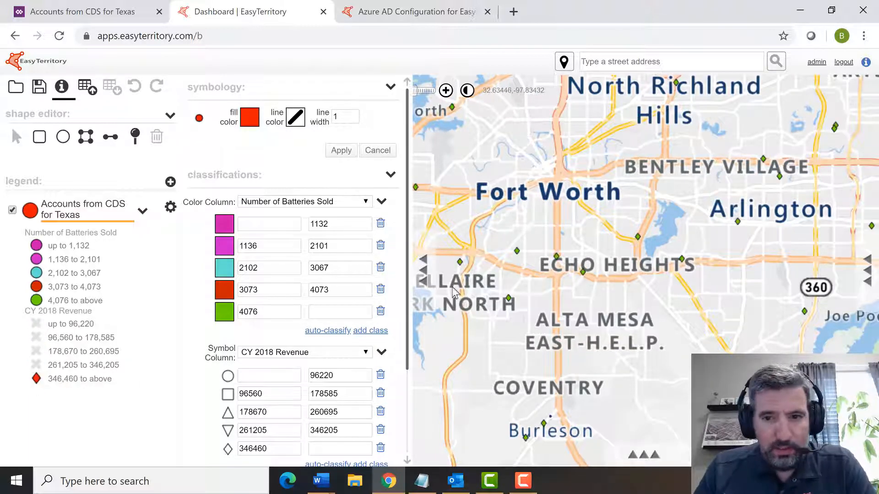
scroll(460, 282, "down", 2)
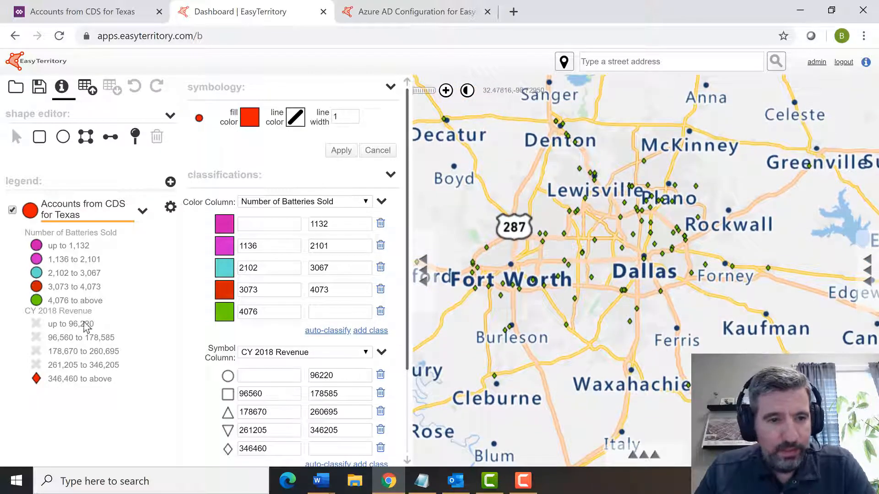
left_click(73, 313)
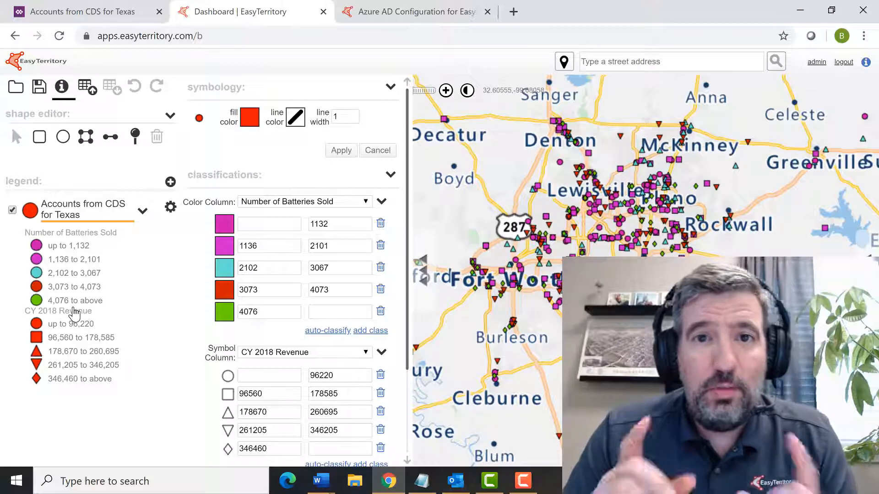